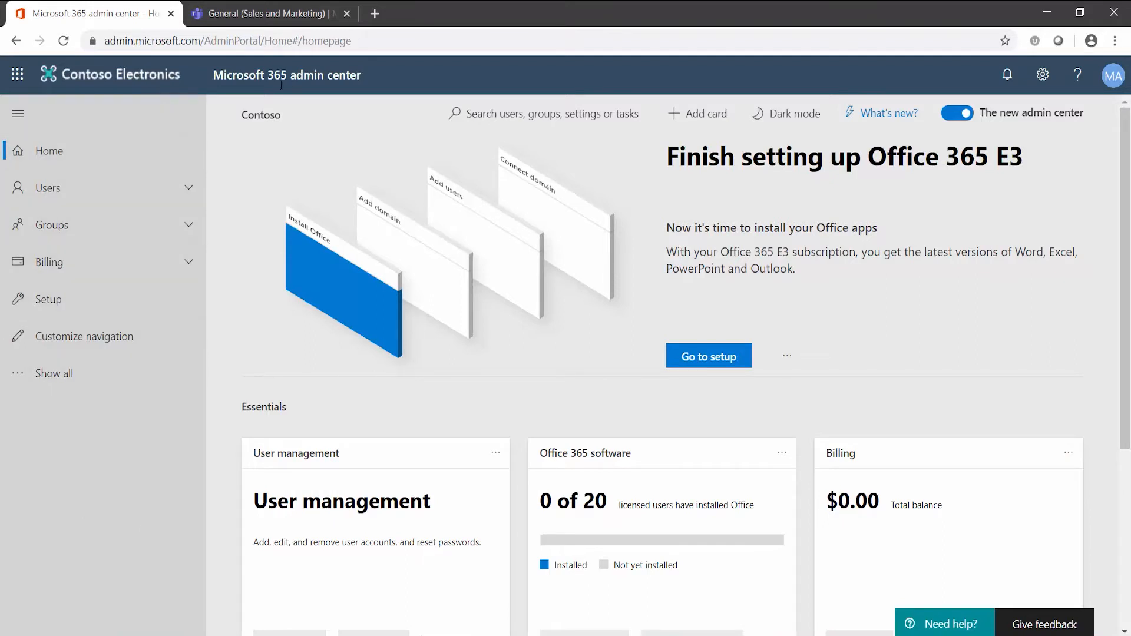
# - Open the Teams admin center from the Microsoft 365 admin center and go to the app permission policies
pyautogui.click(64, 381)
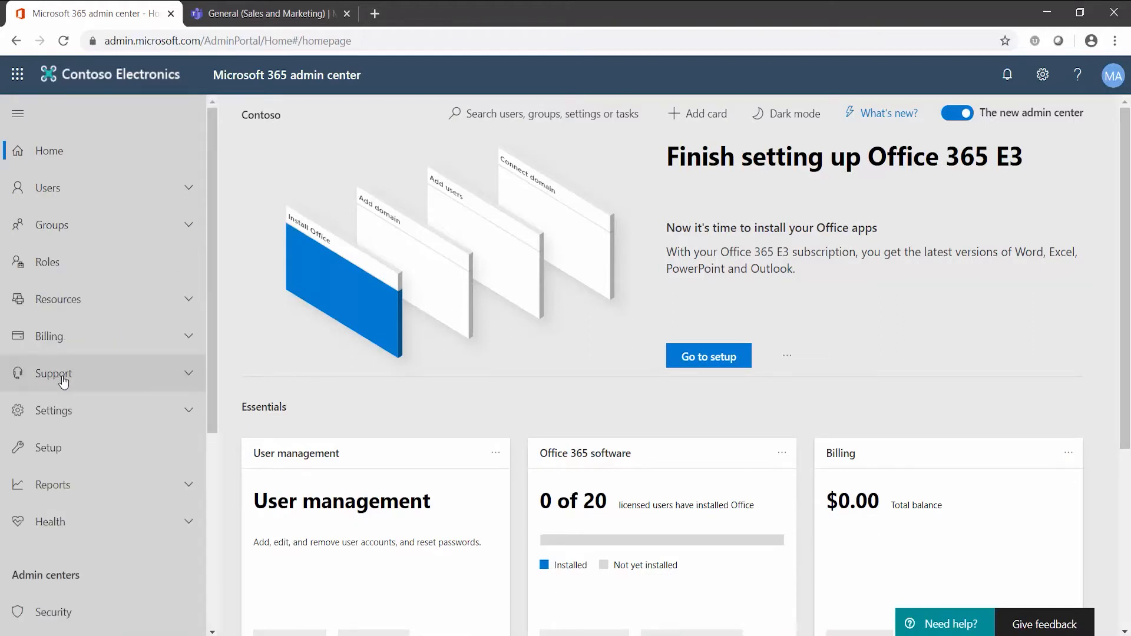
pyautogui.scroll(-4, 64, 382)
pyautogui.scroll(-2, 64, 382)
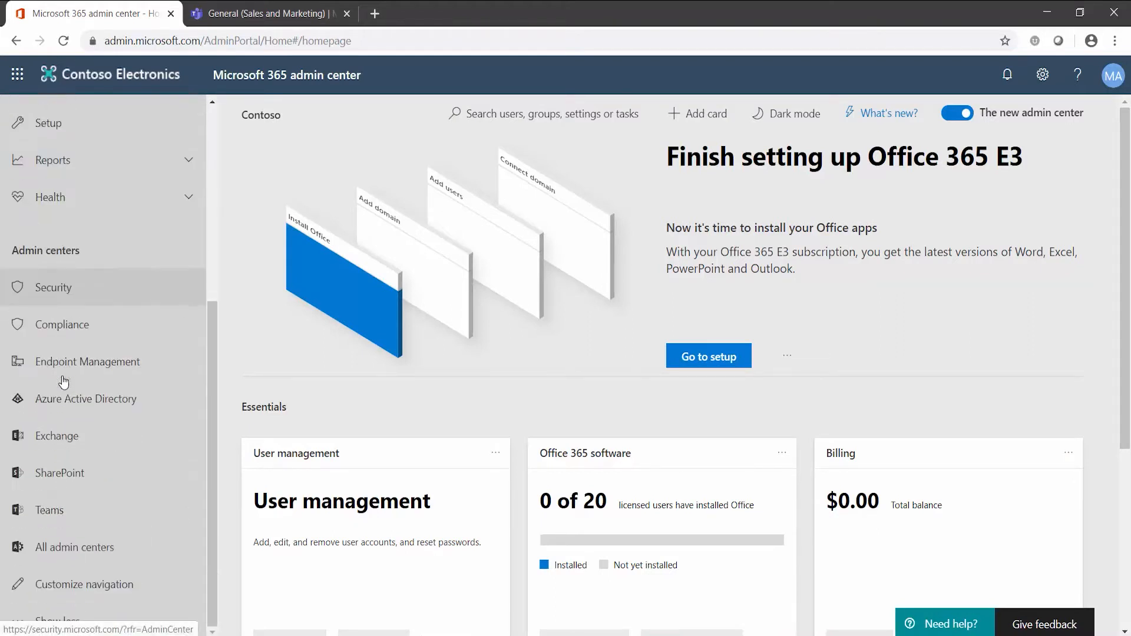
pyautogui.click(42, 517)
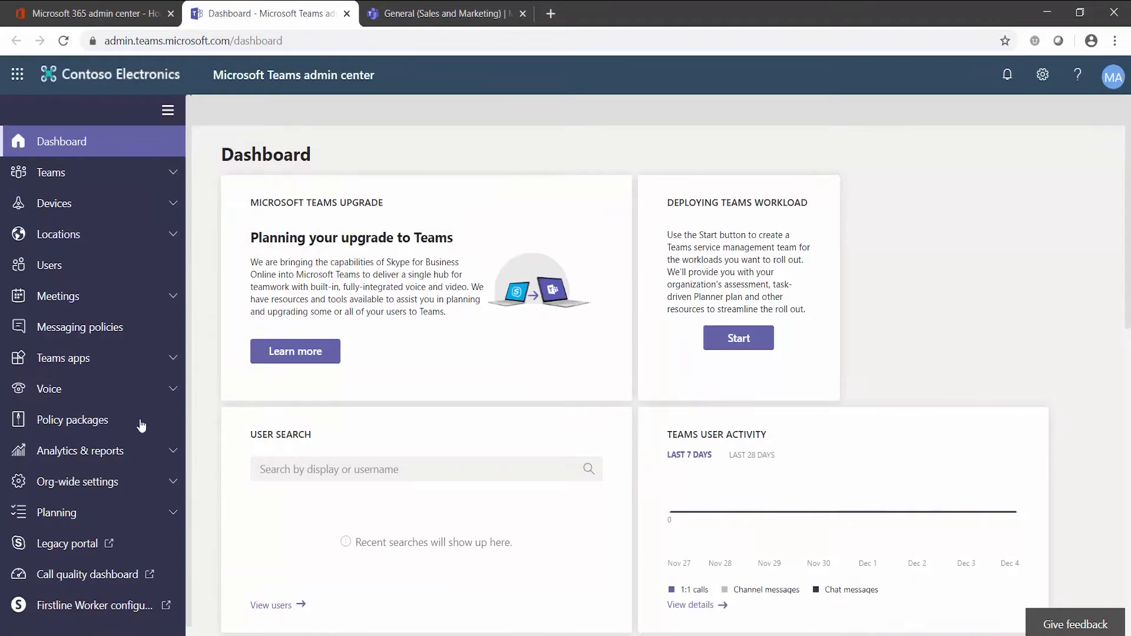
pyautogui.click(87, 363)
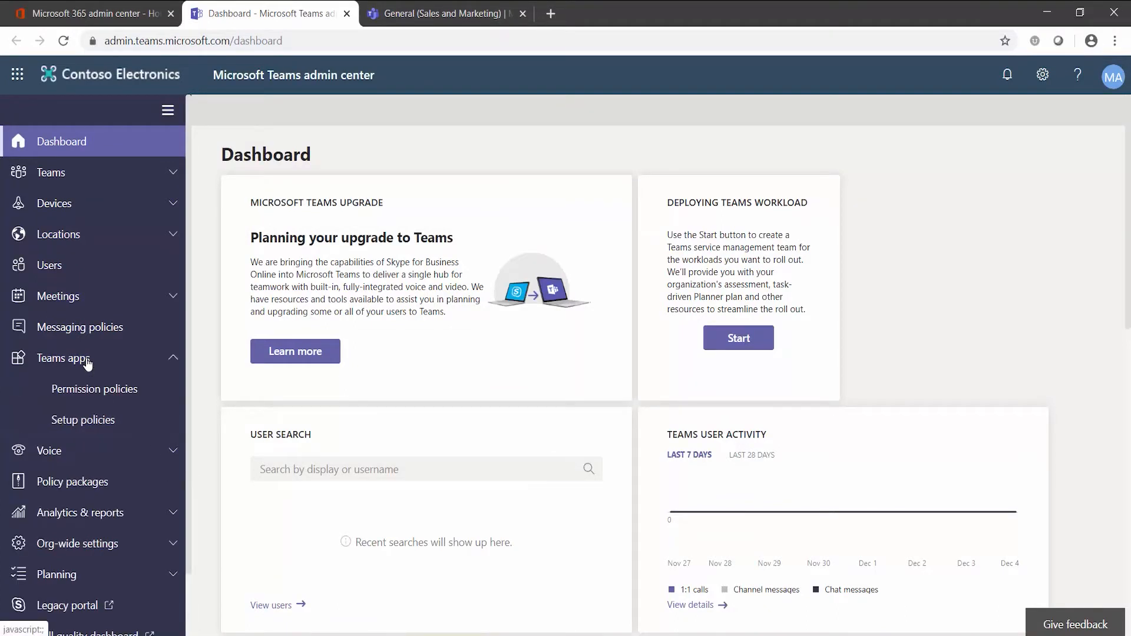
pyautogui.click(98, 395)
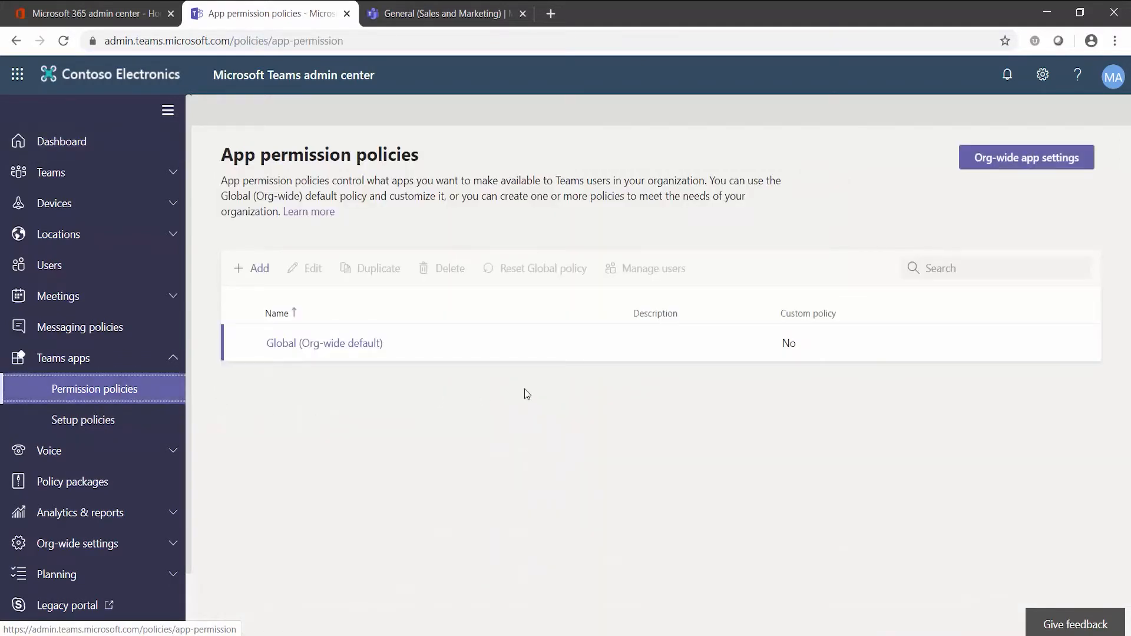
# - Examine the org-wide app settings for third party, custom and blocked apps
pyautogui.click(1019, 167)
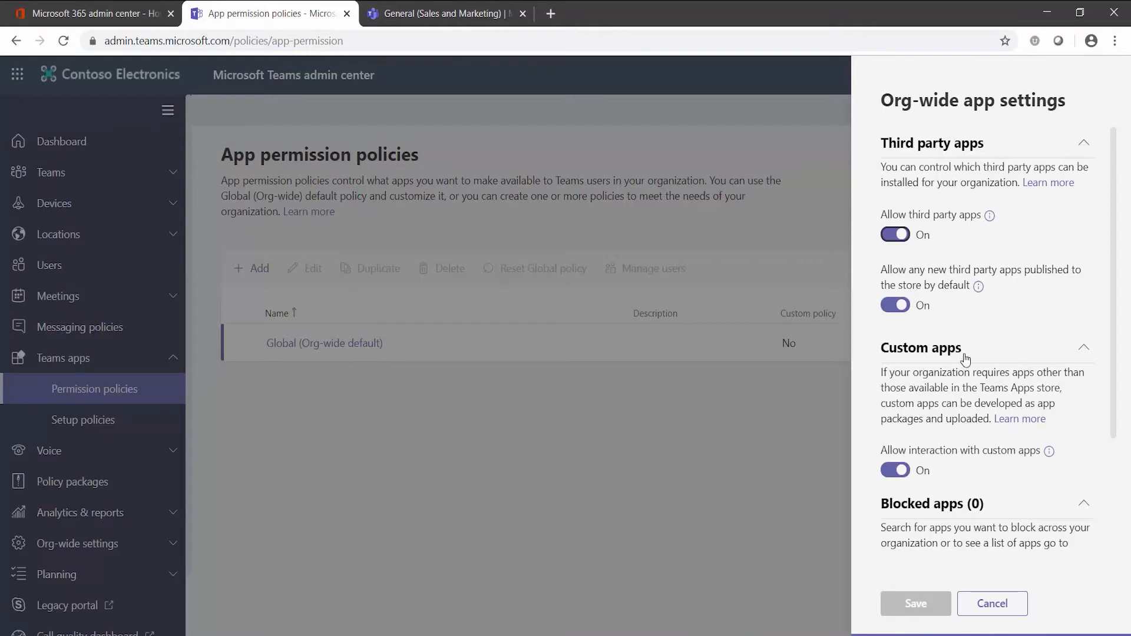
pyautogui.click(993, 604)
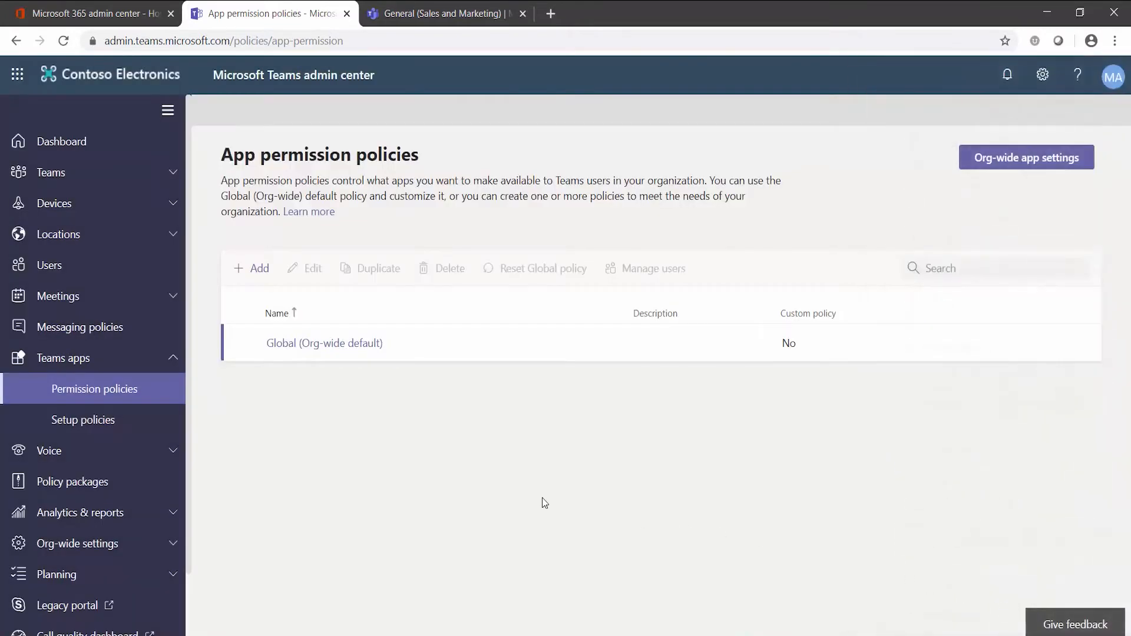
# - Start a new app permission policy with third party apps set to Allow specific apps and block all others
pyautogui.click(260, 271)
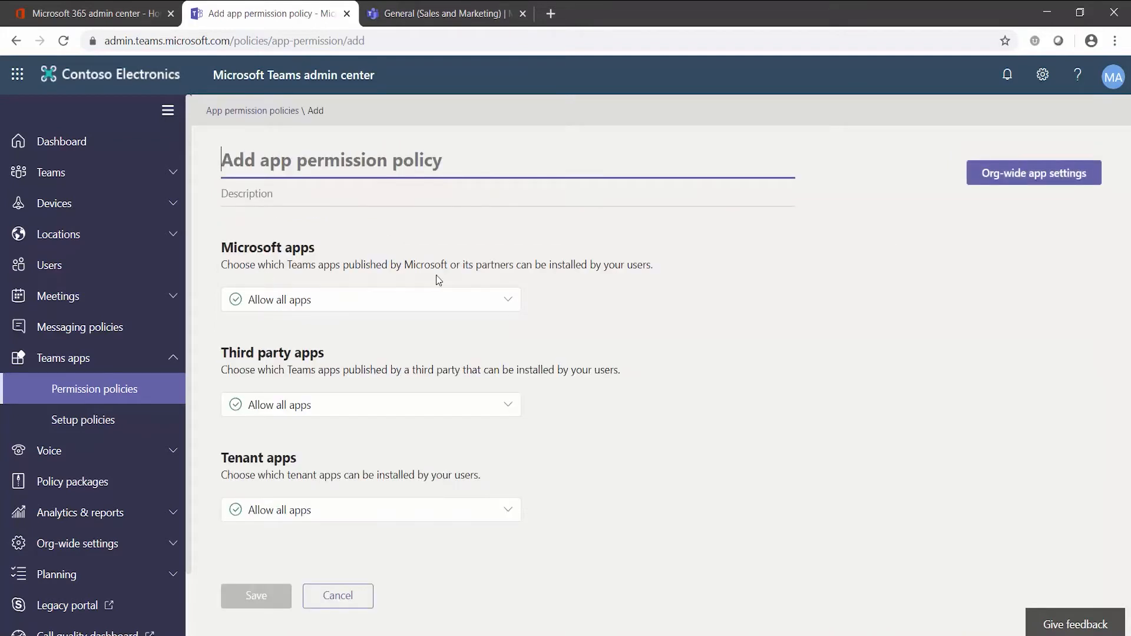
pyautogui.click(361, 407)
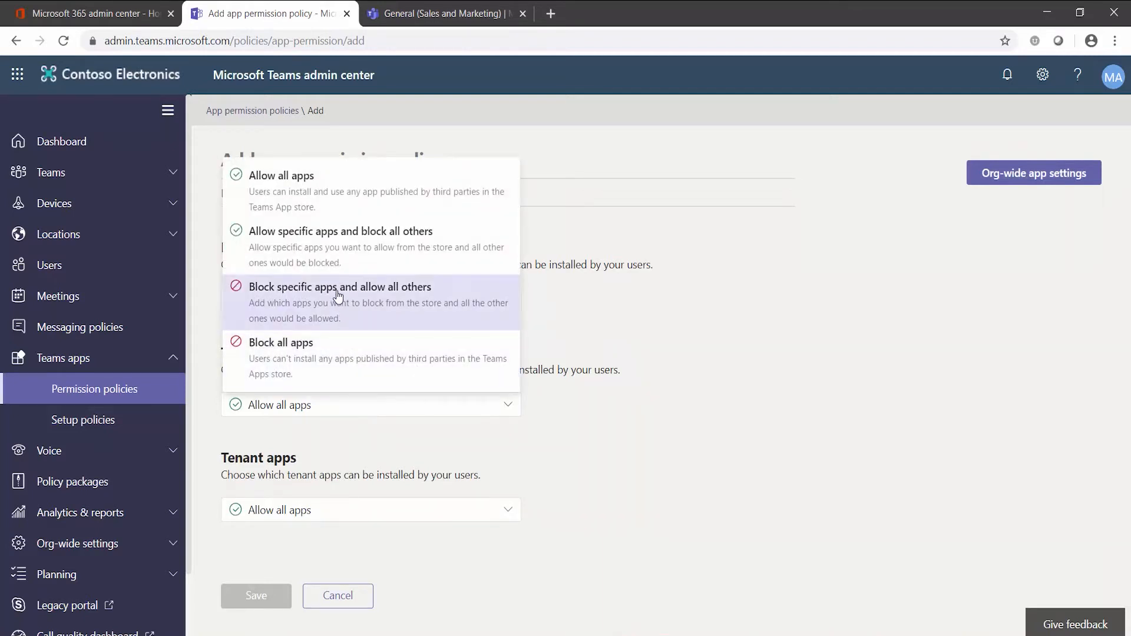
pyautogui.click(420, 253)
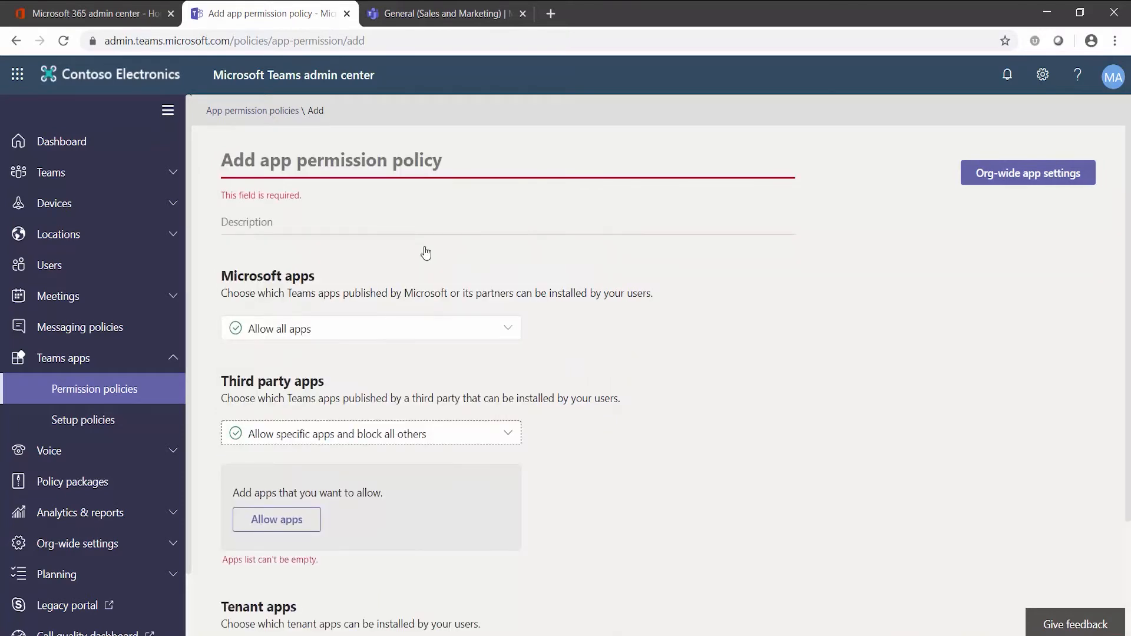
pyautogui.scroll(-3, 424, 254)
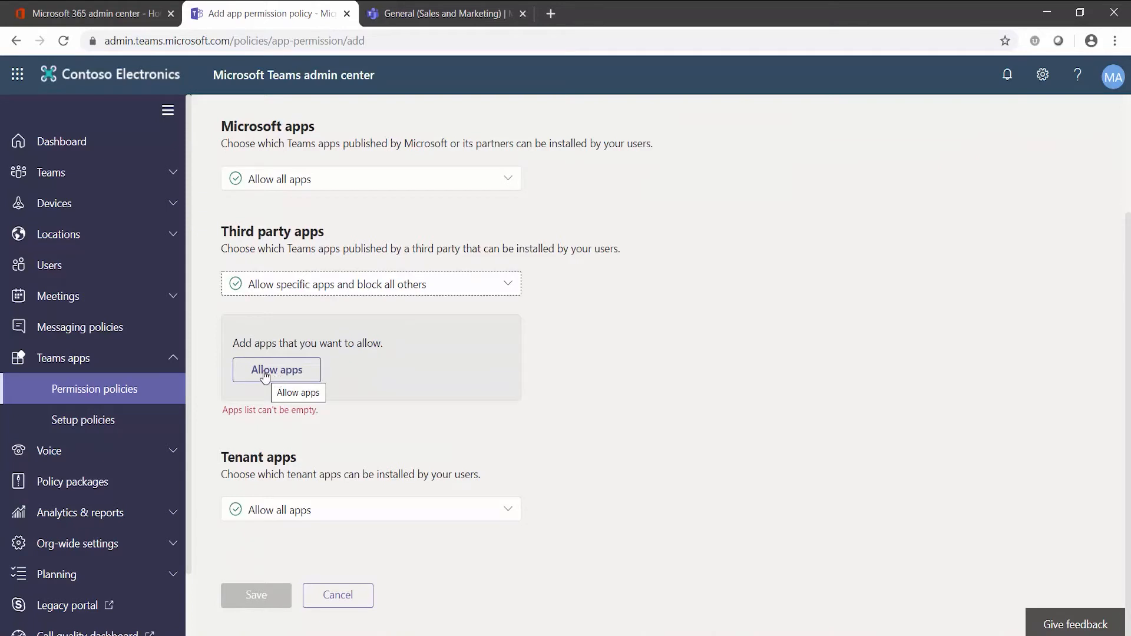
# - Search for myhub among the third party apps to allow, and discard the unsaved permission policy
pyautogui.click(289, 375)
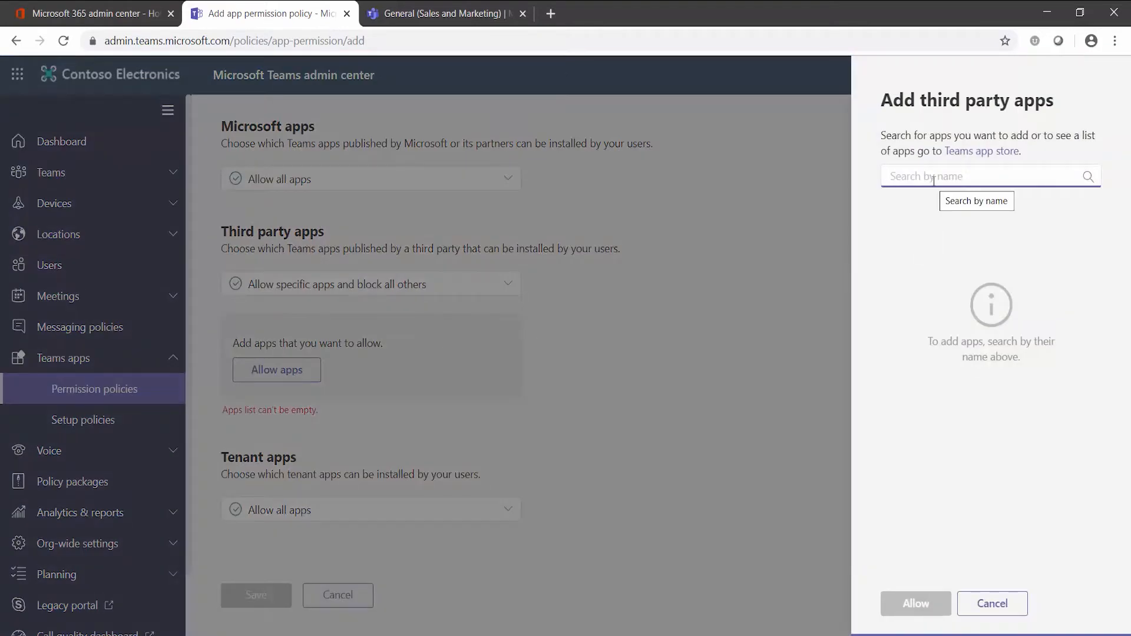
pyautogui.write('myhub')
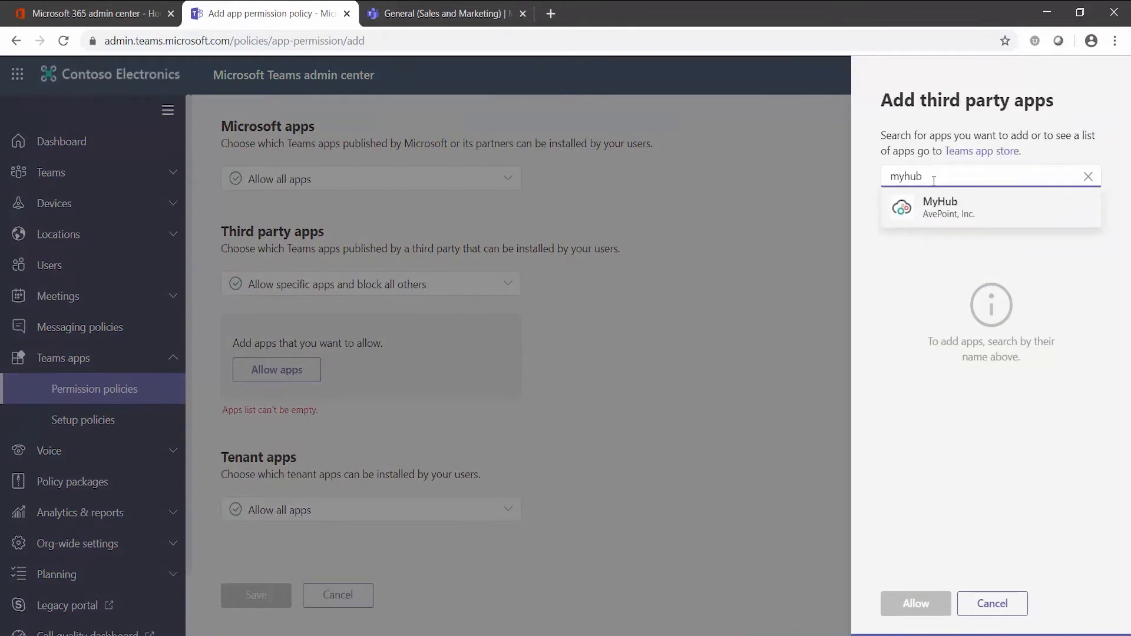
pyautogui.moveTo(938, 211)
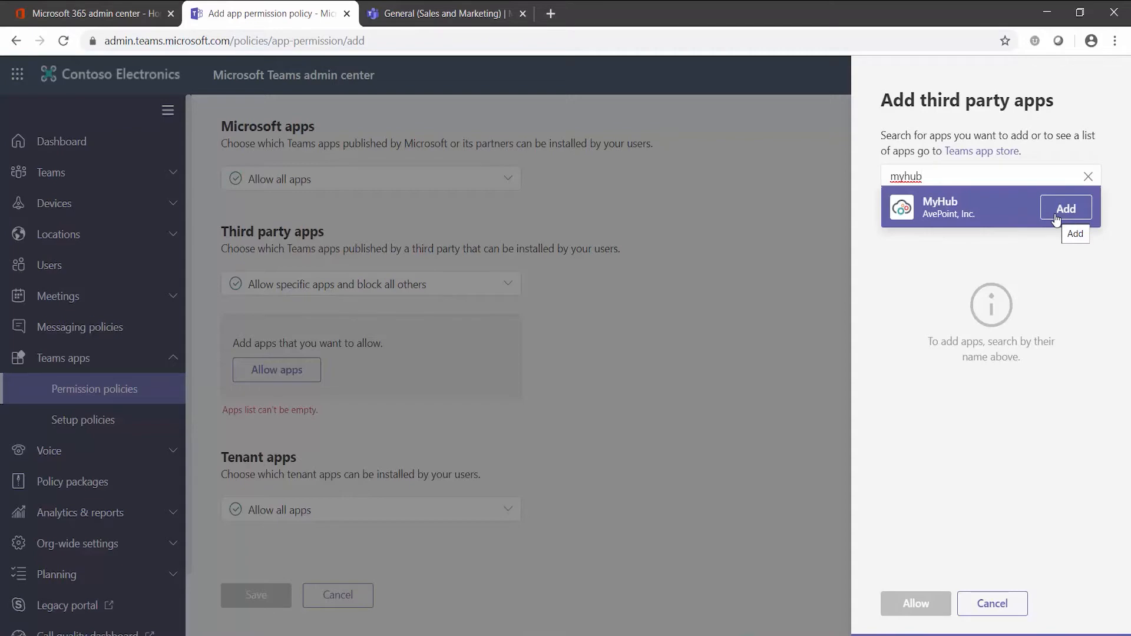
pyautogui.click(996, 605)
pyautogui.scroll(2, 552, 352)
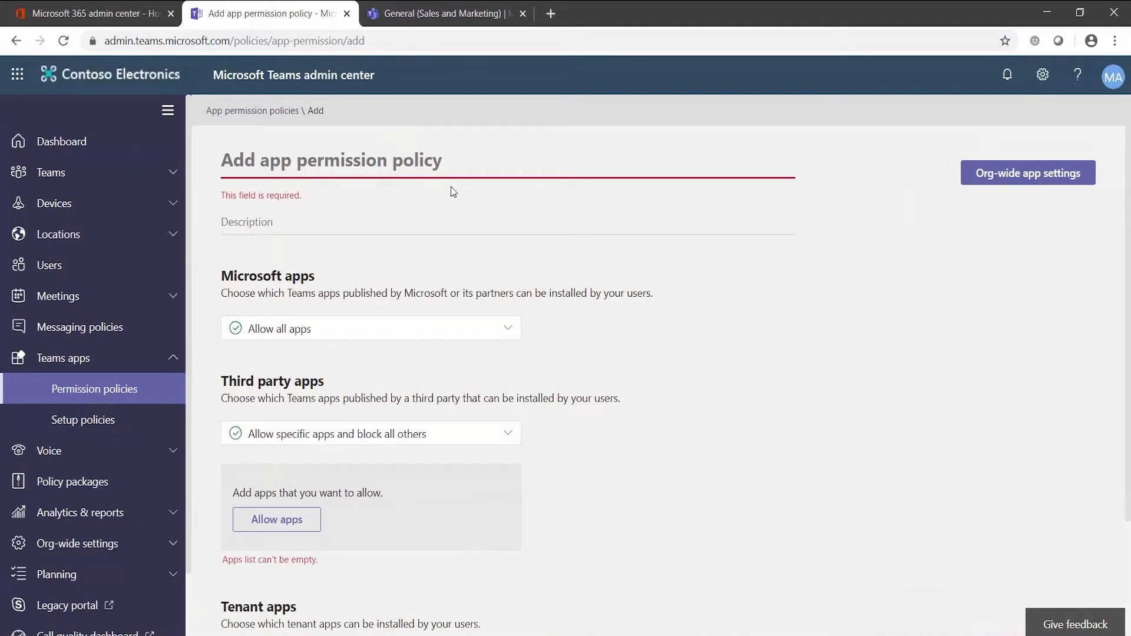
pyautogui.click(104, 399)
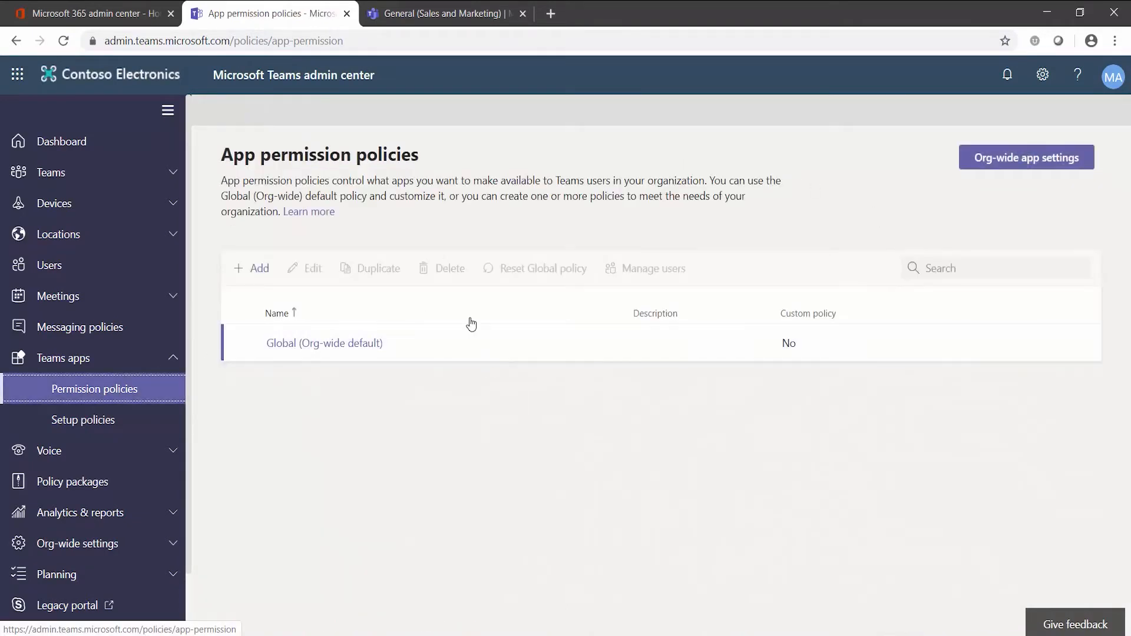
# - Switch to Microsoft Teams, search the apps for myhub and view the MyHub app's details
pyautogui.click(451, 13)
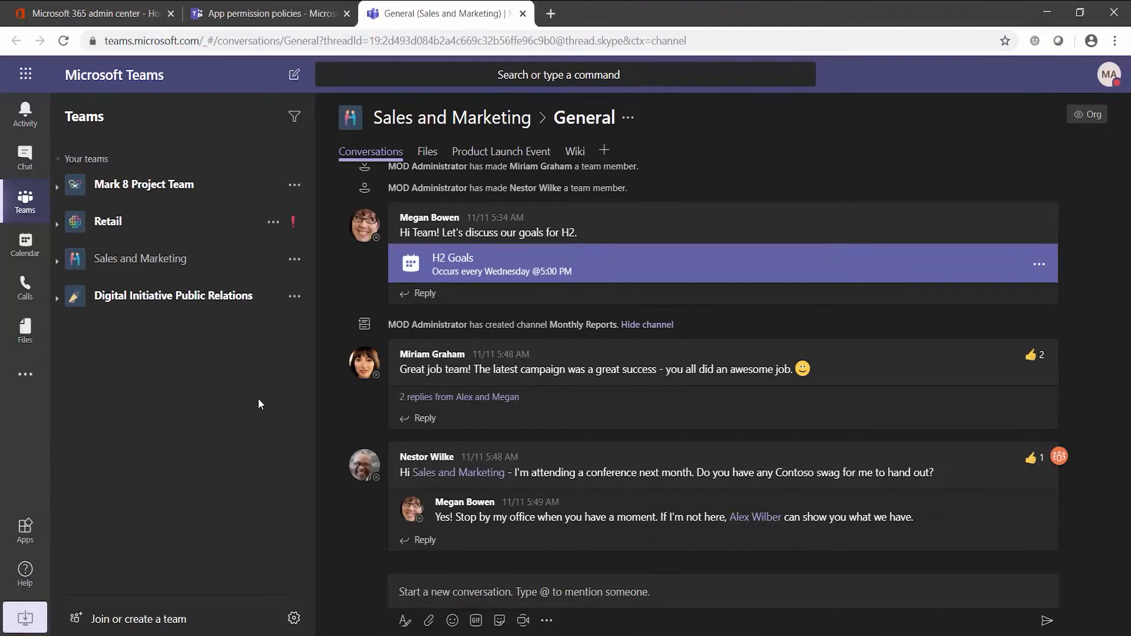
pyautogui.click(34, 385)
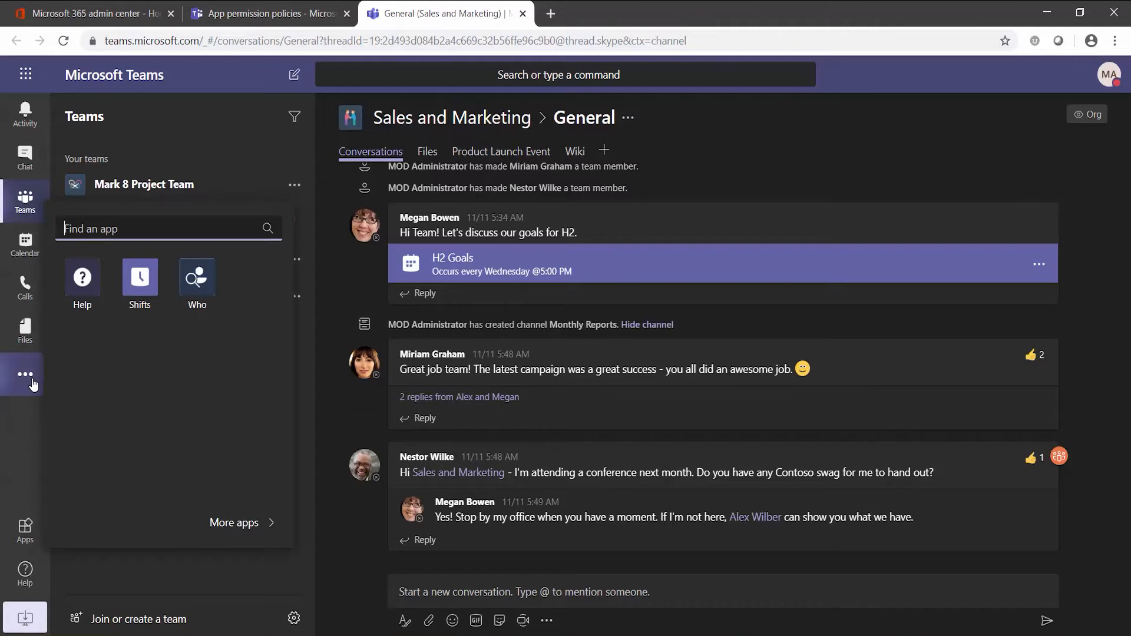
pyautogui.write('myhub')
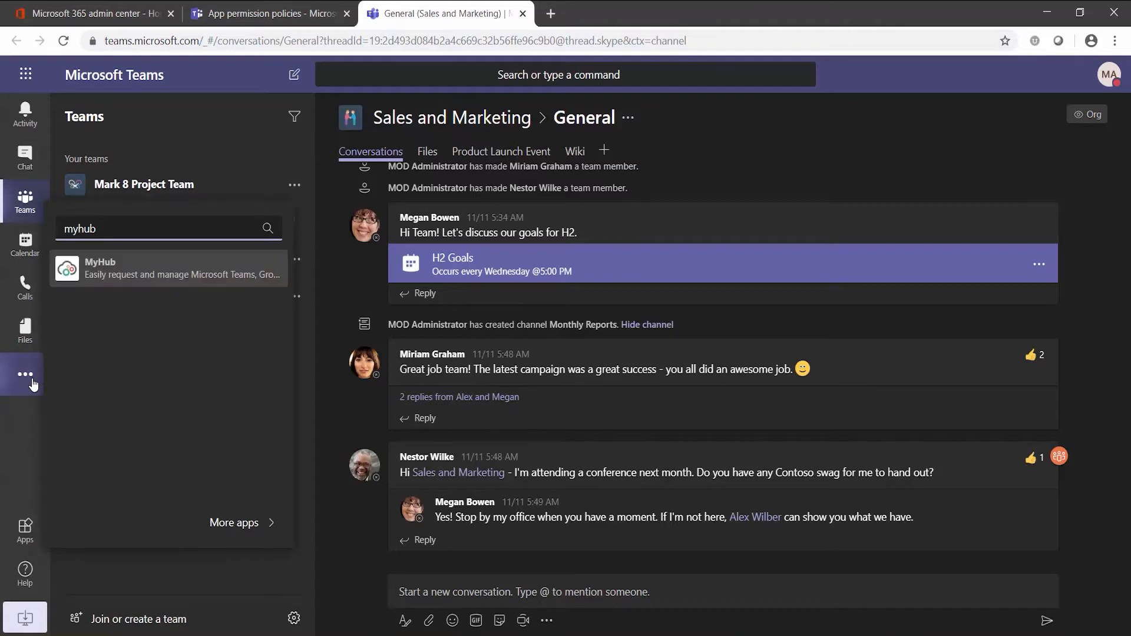
pyautogui.click(132, 274)
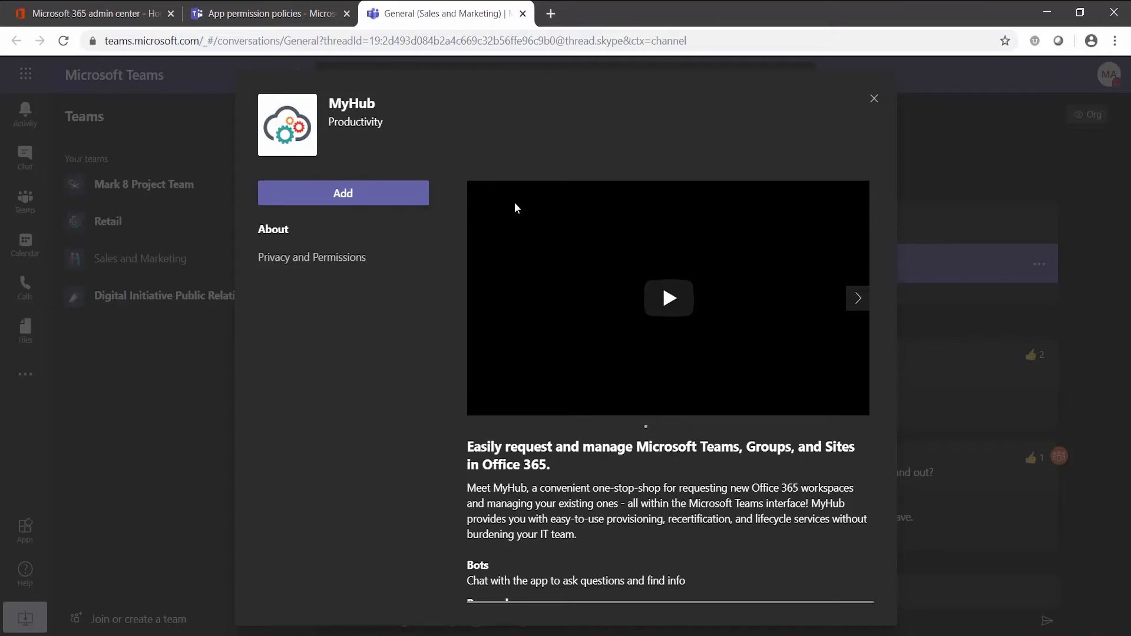
pyautogui.click(874, 98)
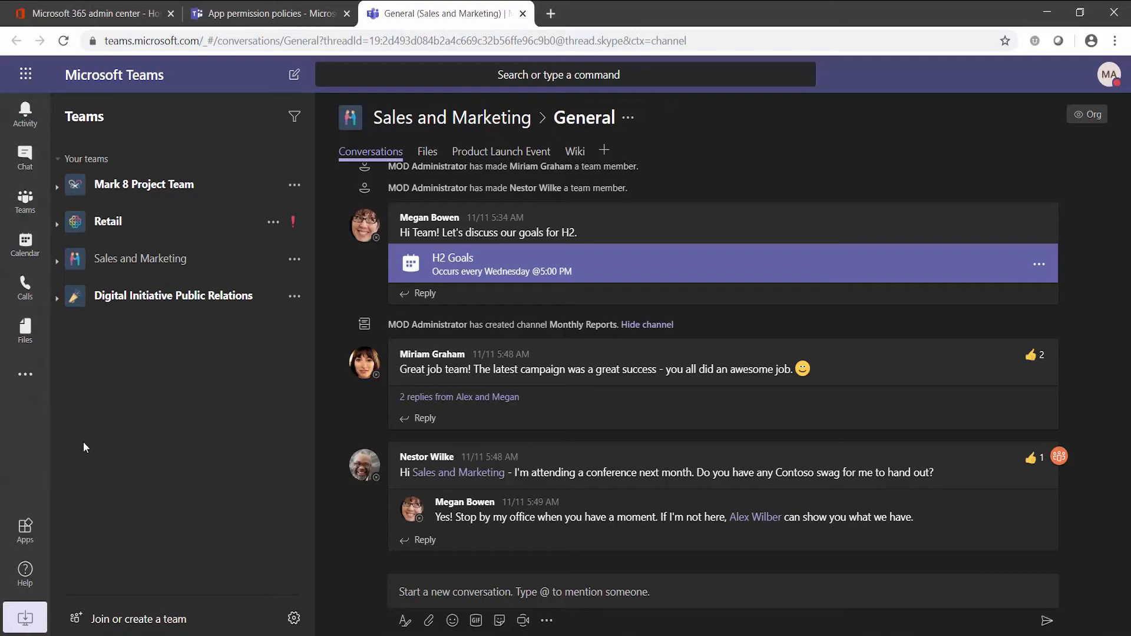
# - Open the Global (Org-wide default) app setup policy in the Teams admin center and compare its pinned apps with the Teams navigation bar
pyautogui.click(267, 21)
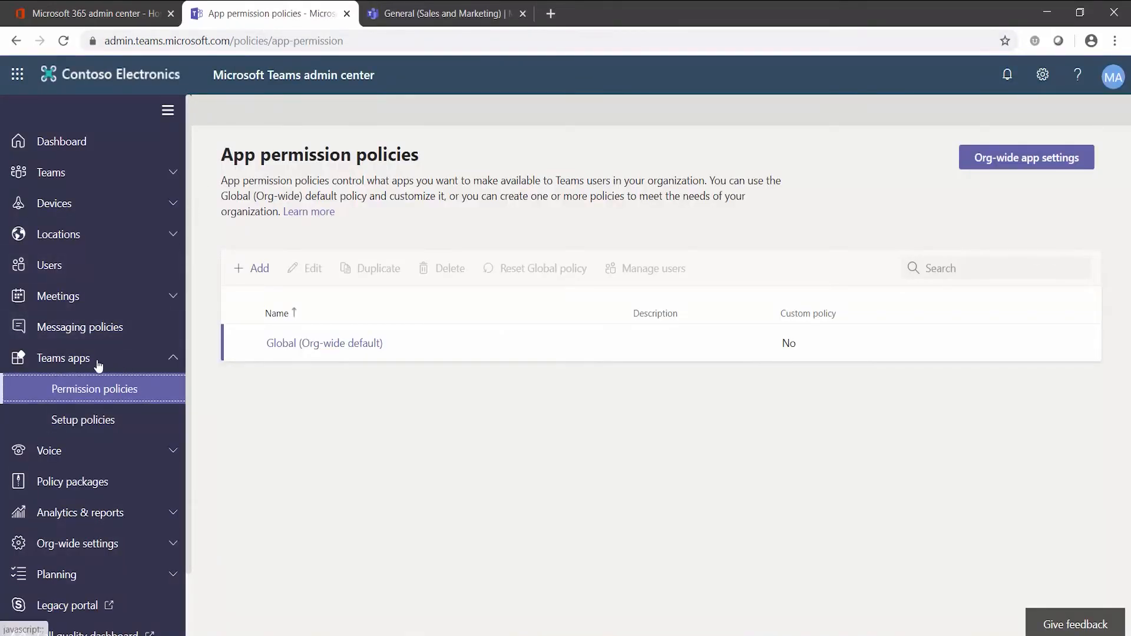
pyautogui.click(85, 424)
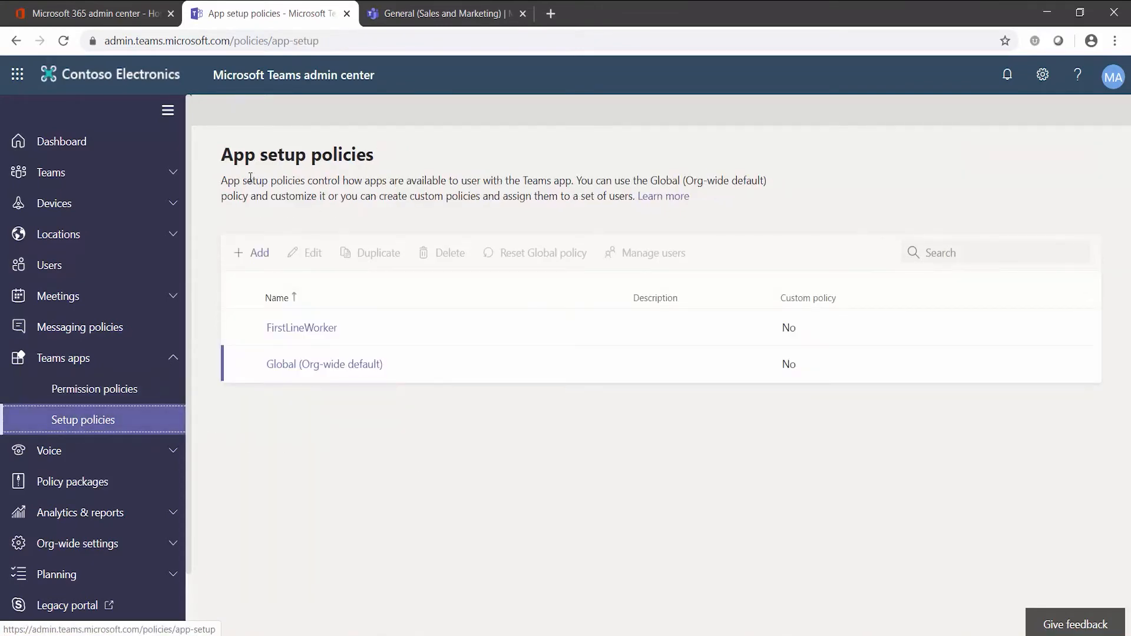
pyautogui.click(318, 371)
pyautogui.click(318, 371)
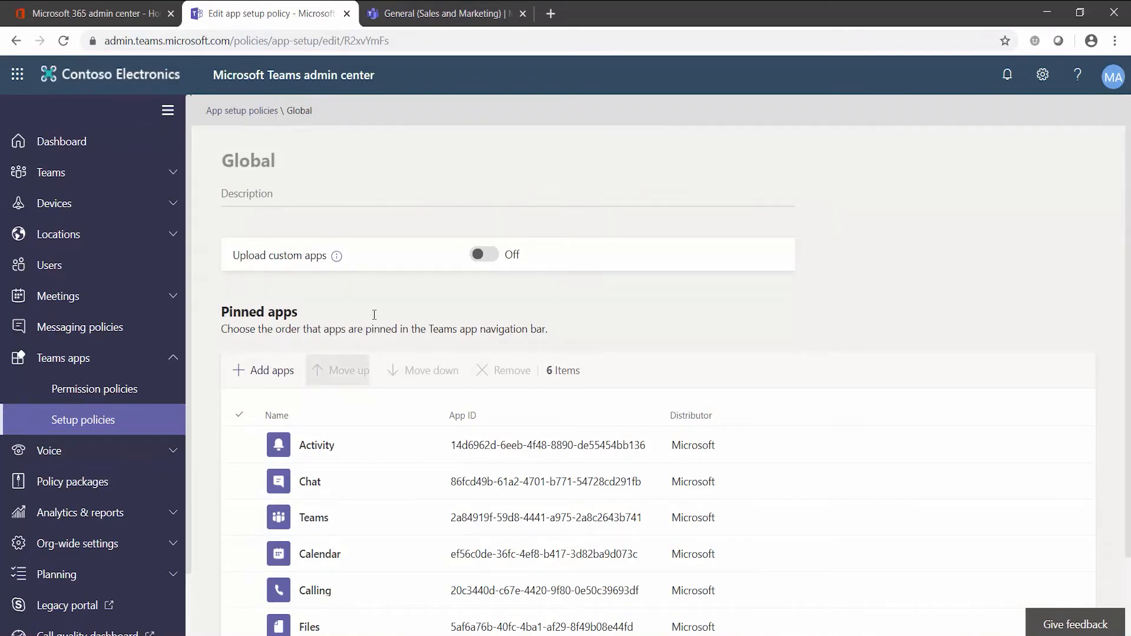
pyautogui.click(414, 14)
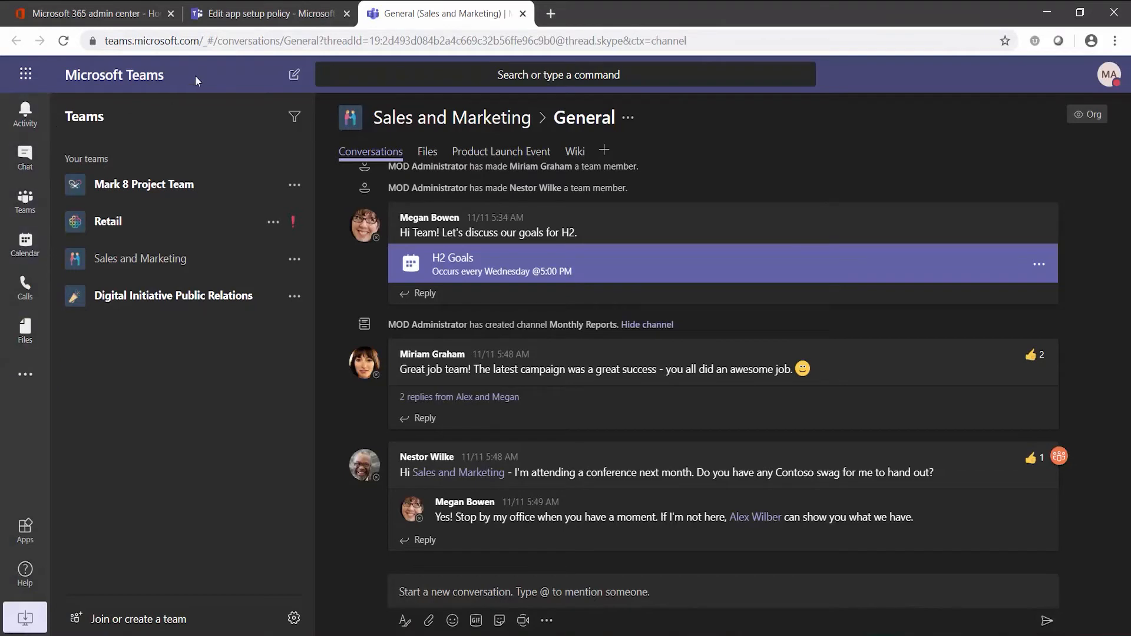
pyautogui.click(262, 14)
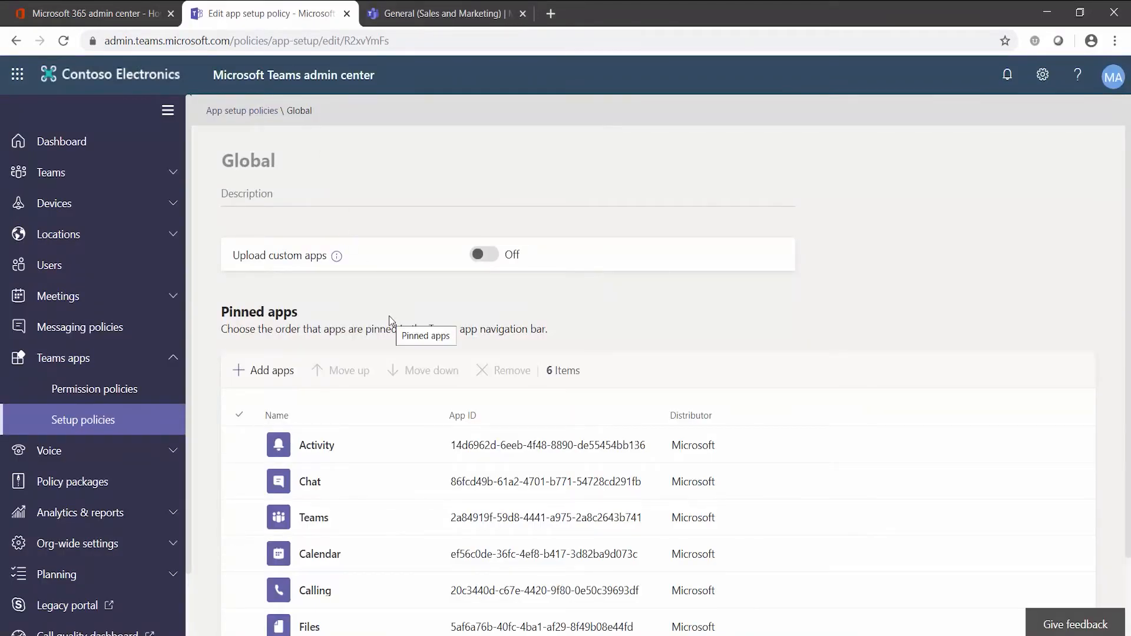
# - Search for myhub and add the MyHub app to the Global setup policy's pinned apps
pyautogui.scroll(-1, 389, 315)
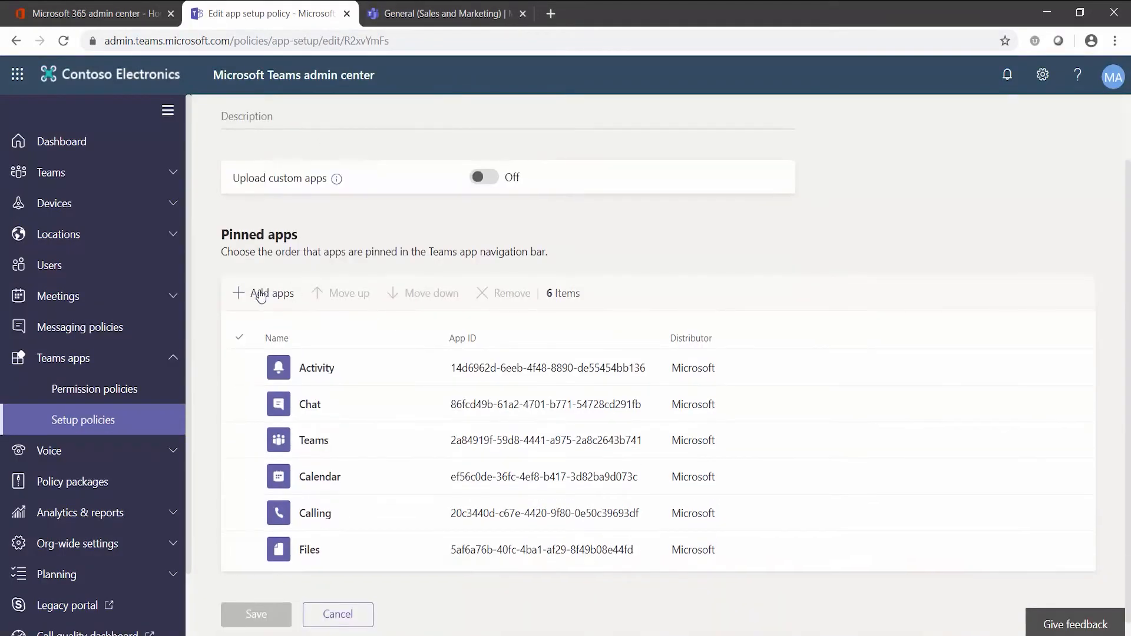
pyautogui.click(262, 293)
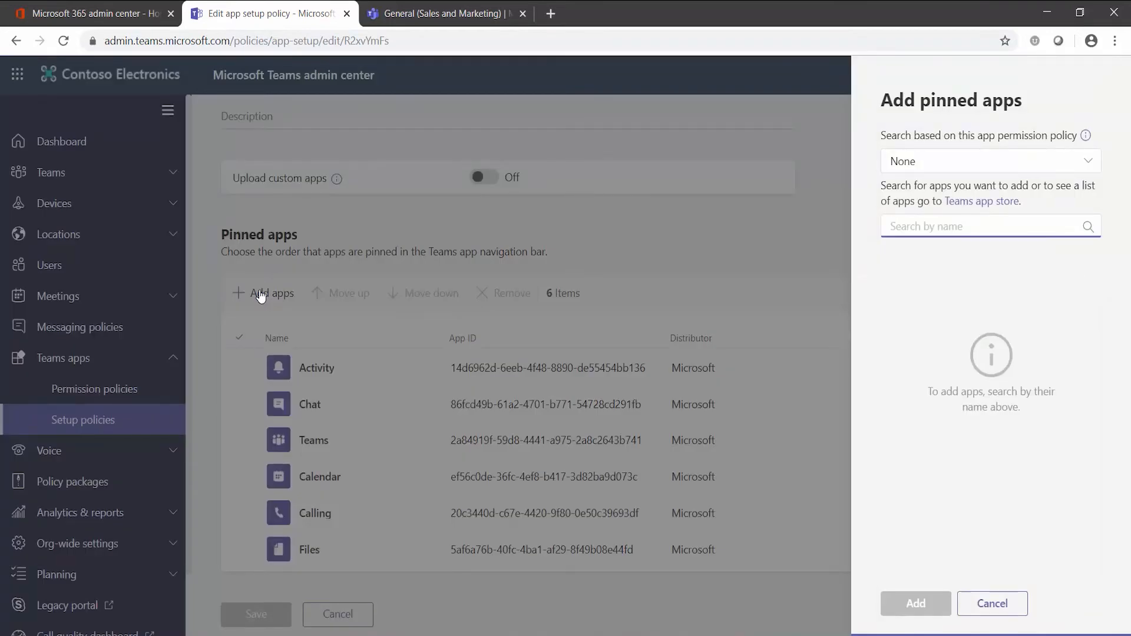
pyautogui.write('myhub')
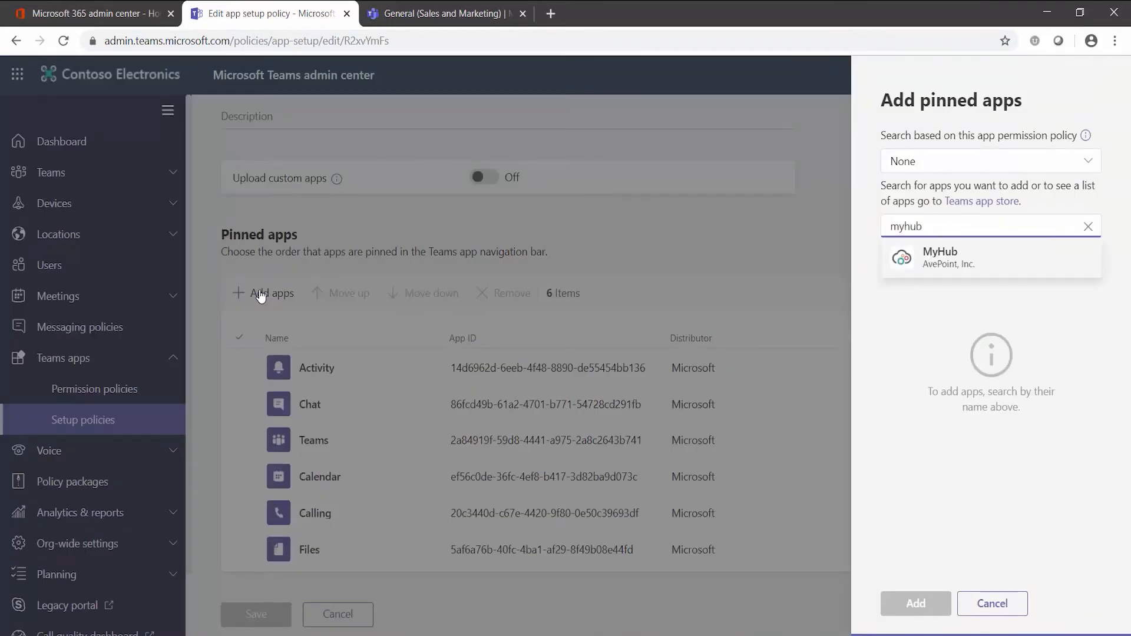
pyautogui.moveTo(941, 261)
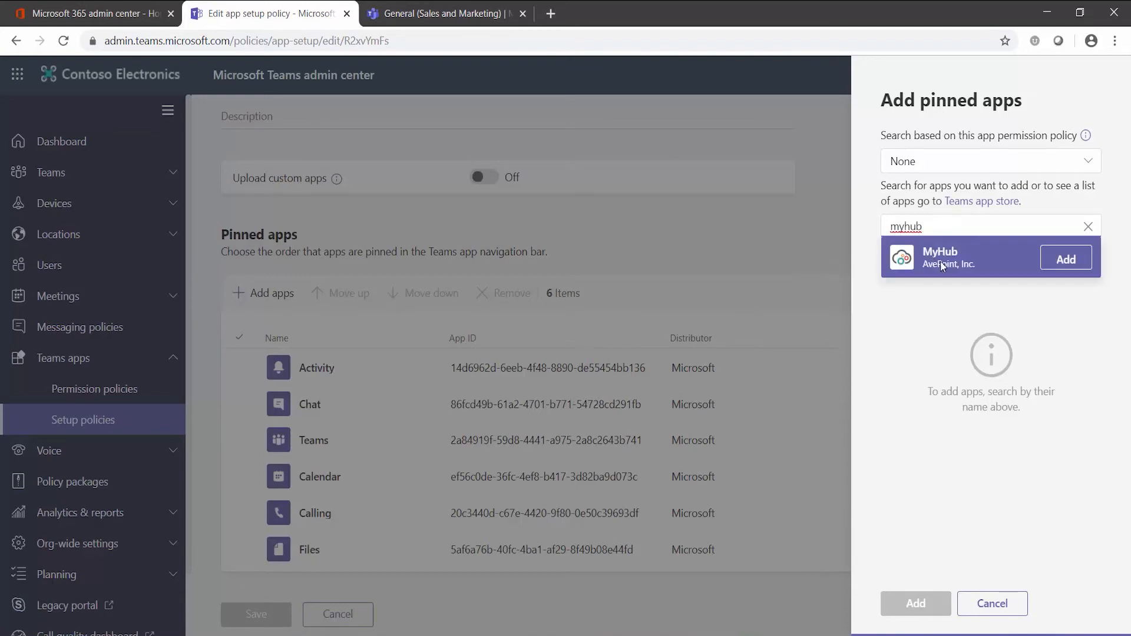
pyautogui.click(1055, 267)
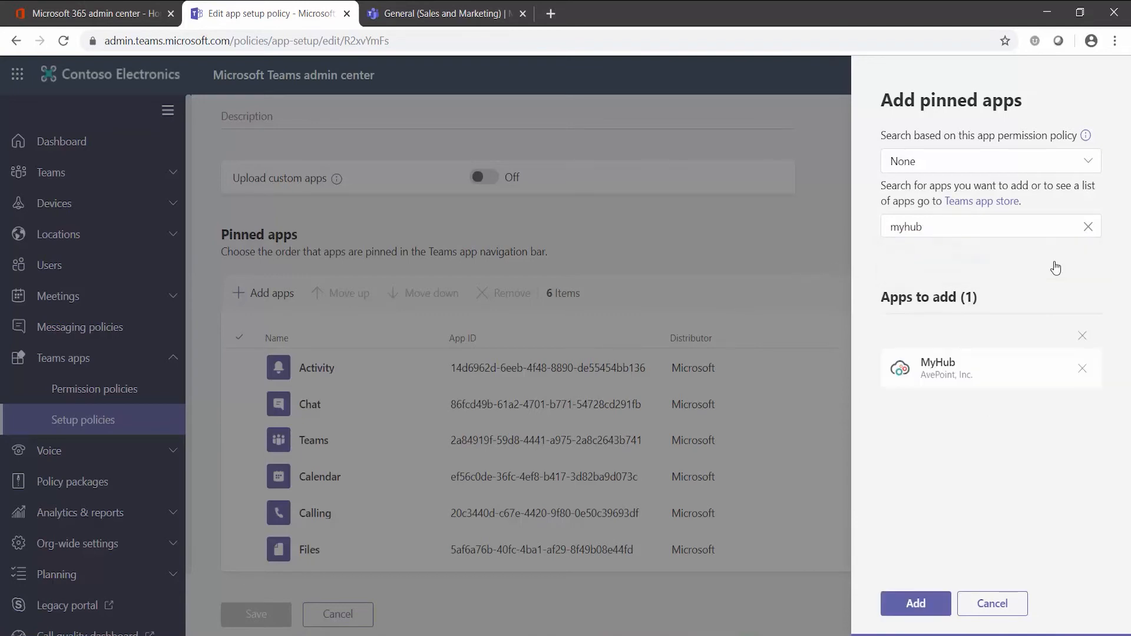
pyautogui.click(908, 604)
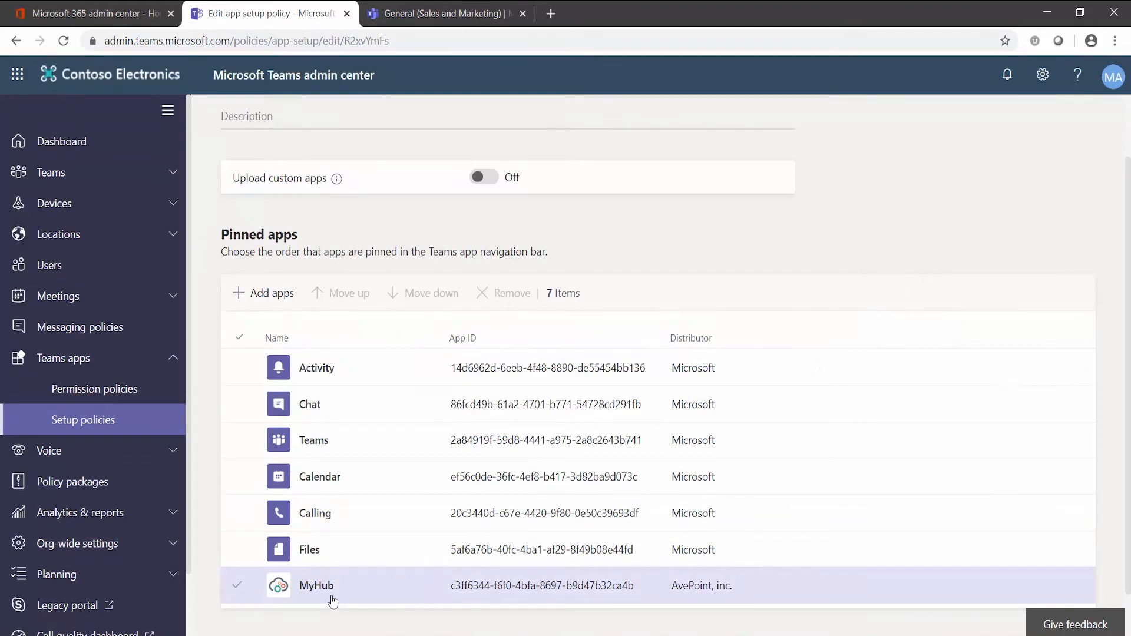
# - Move MyHub up in the pinned apps order to directly below Calendar
pyautogui.scroll(-1, 354, 543)
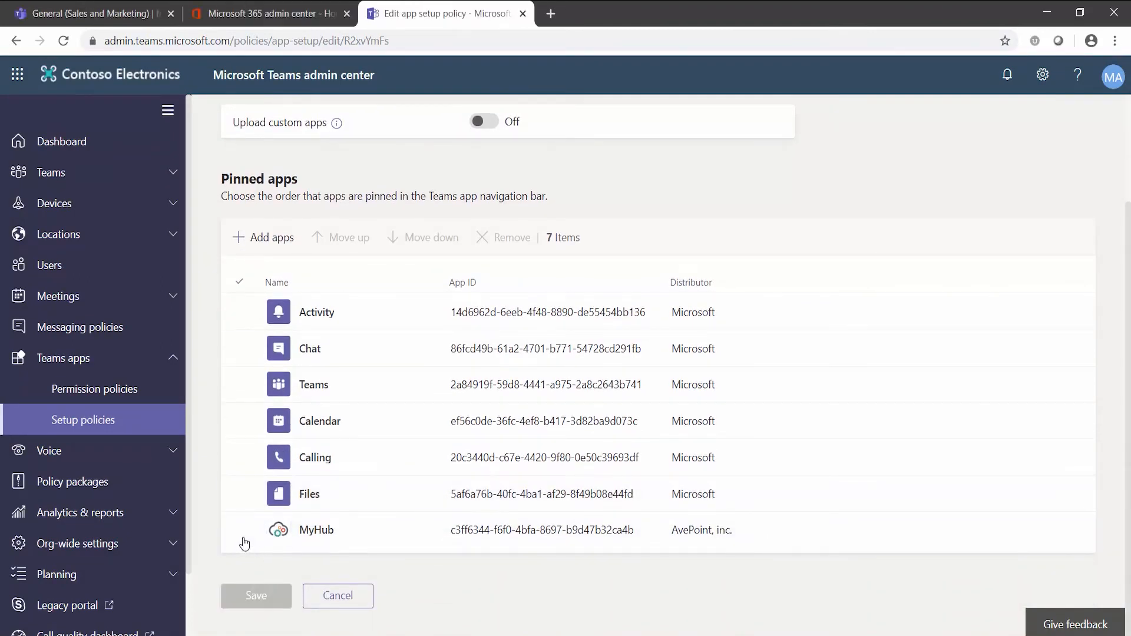
pyautogui.click(239, 533)
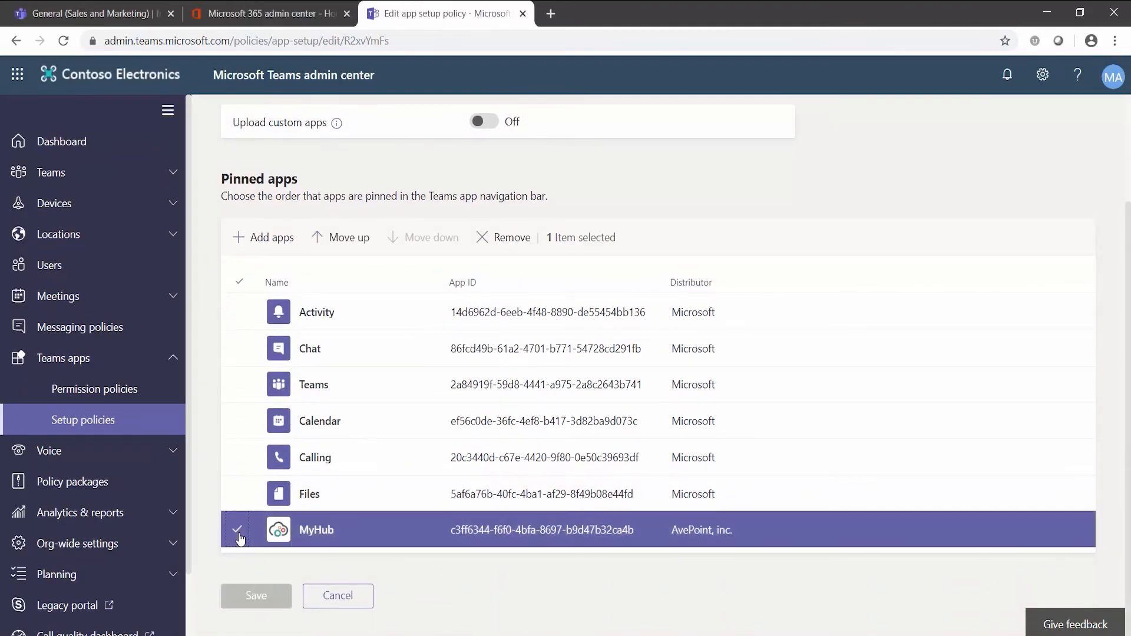
pyautogui.click(350, 240)
pyautogui.click(350, 241)
pyautogui.click(350, 240)
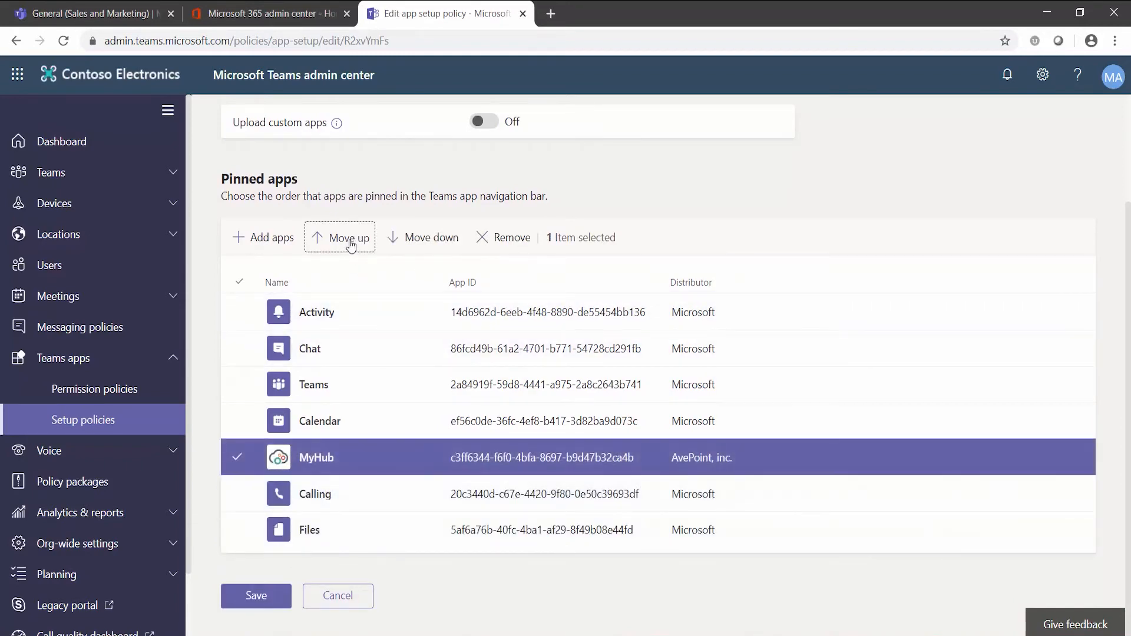
# - Move MyHub up to directly below Chat in the pinned apps order and save the Global setup policy
pyautogui.click(350, 240)
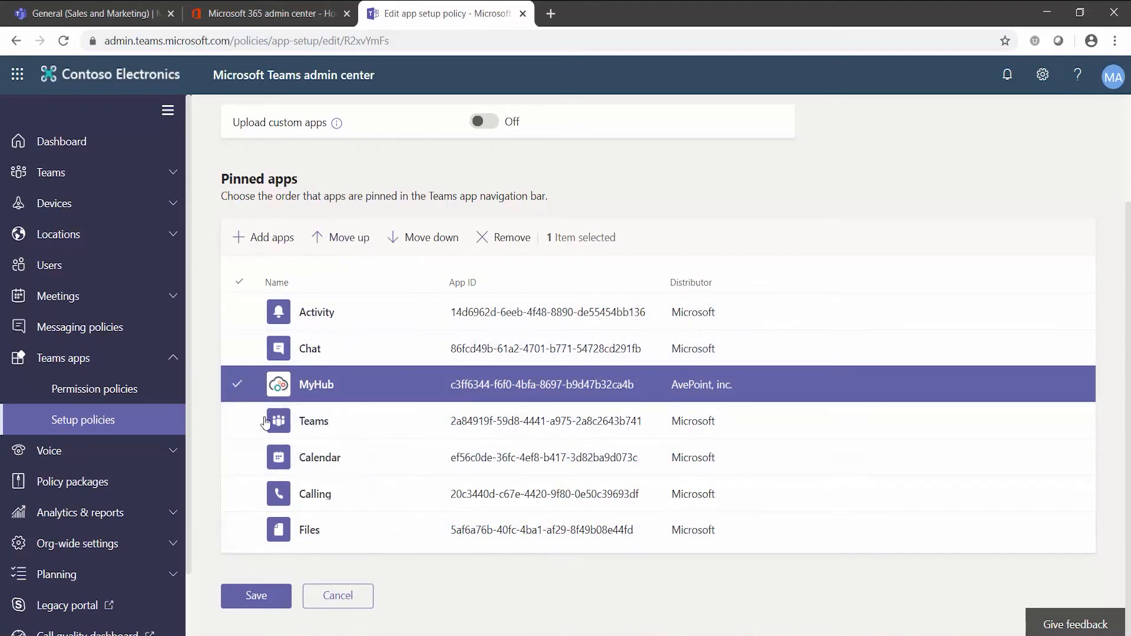
pyautogui.click(258, 606)
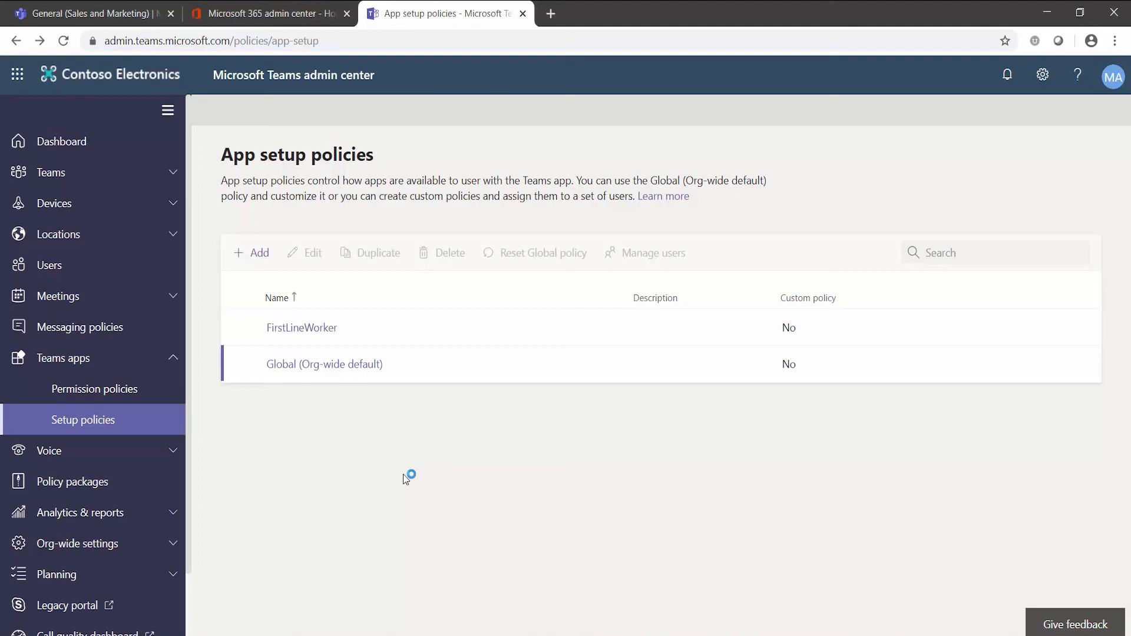
# - Switch to Microsoft Teams, search the apps for myhub, add the MyHub app and check for it among the additional apps
pyautogui.click(18, 75)
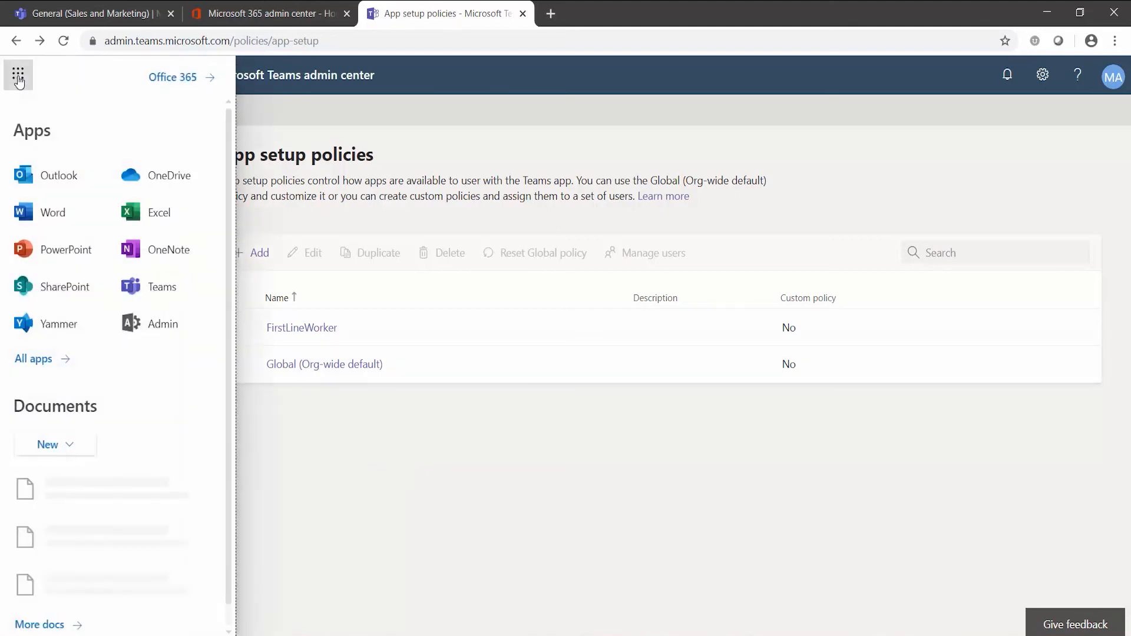
pyautogui.click(162, 287)
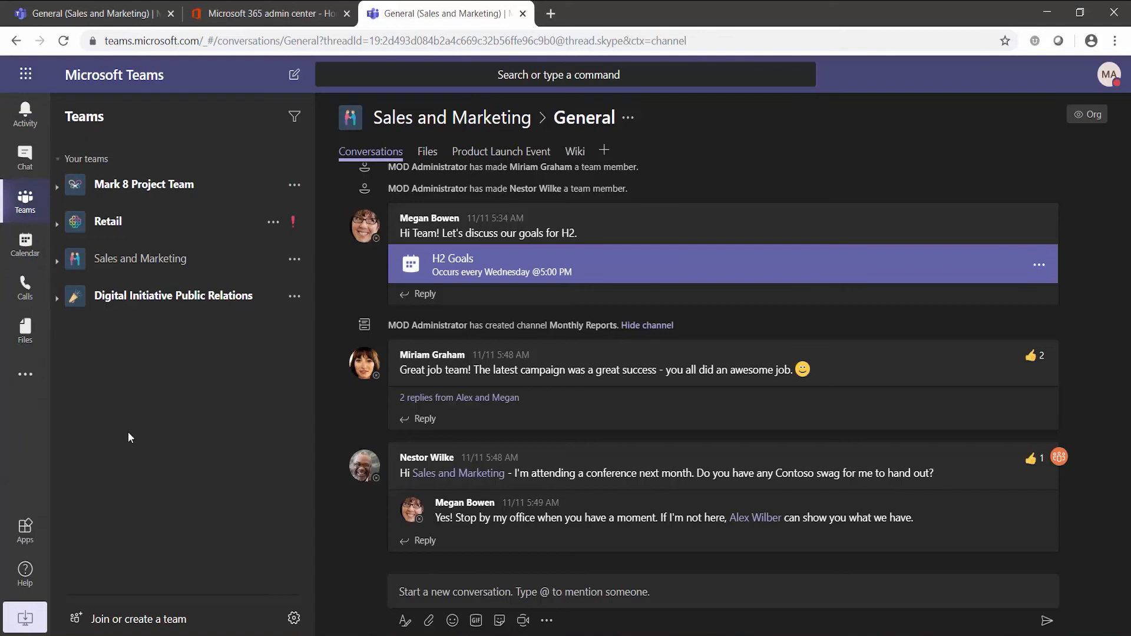
pyautogui.click(25, 375)
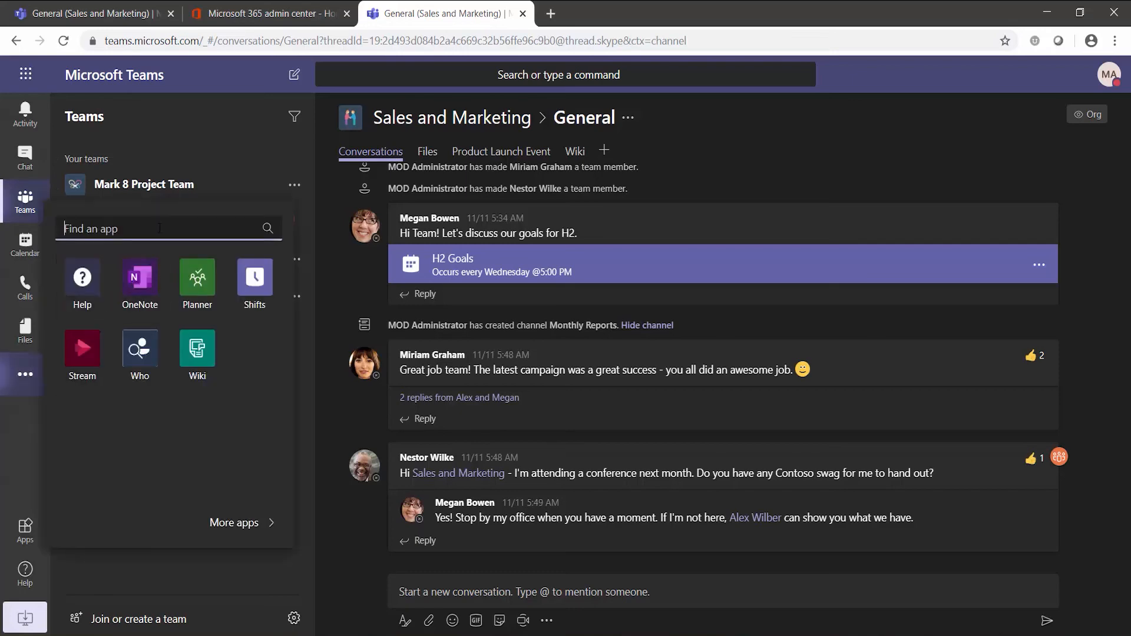
pyautogui.write('myhub')
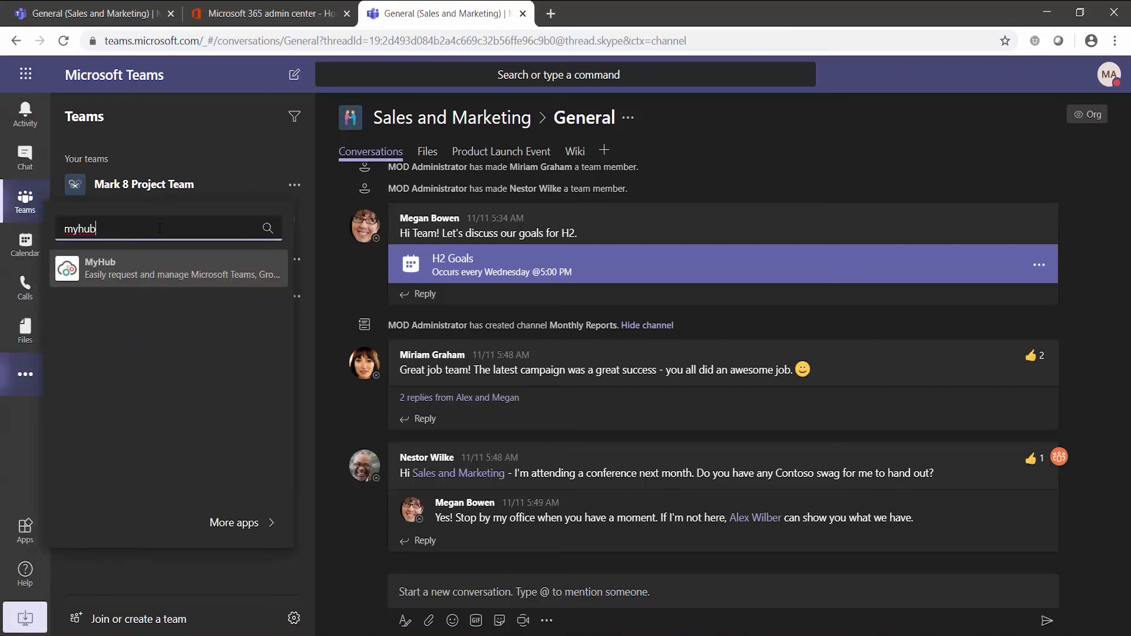
pyautogui.click(125, 272)
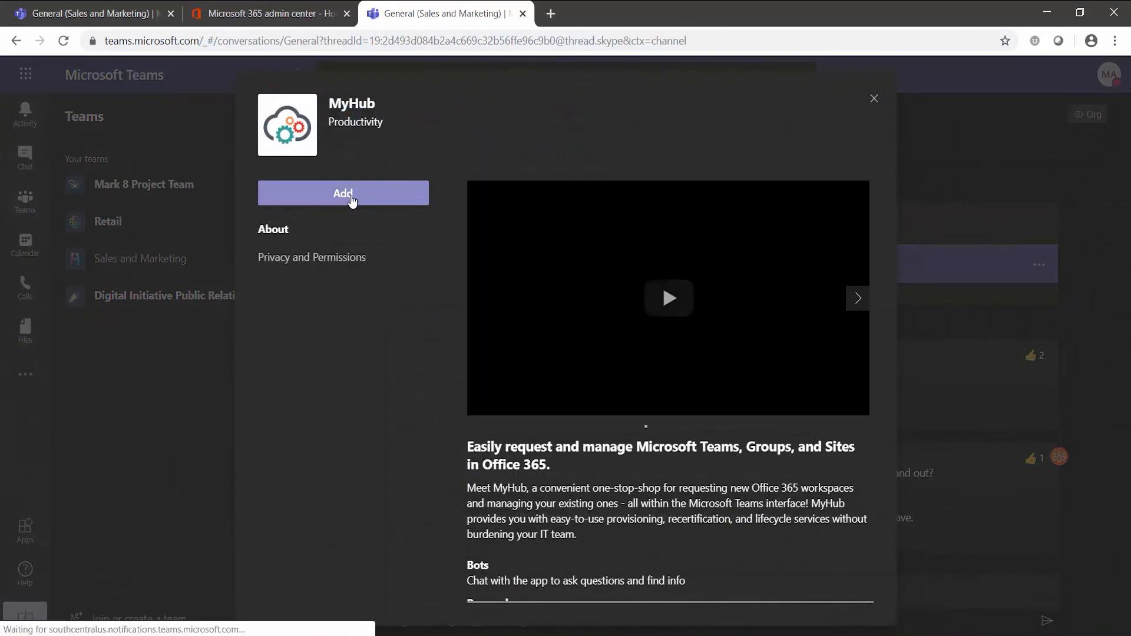
pyautogui.click(352, 202)
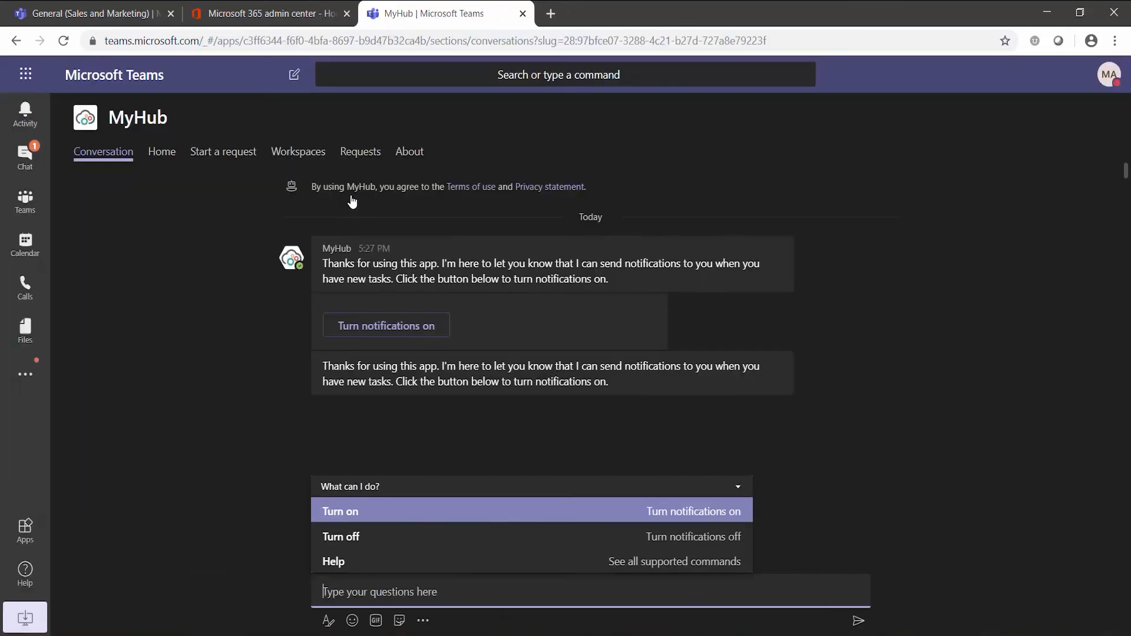
pyautogui.click(36, 368)
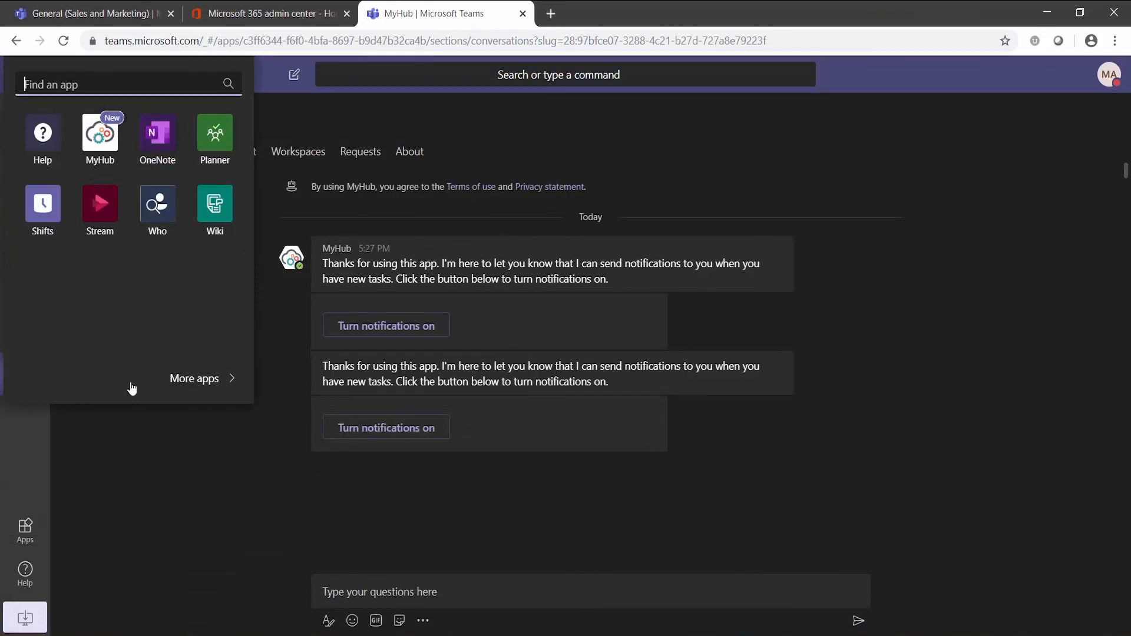
pyautogui.click(142, 470)
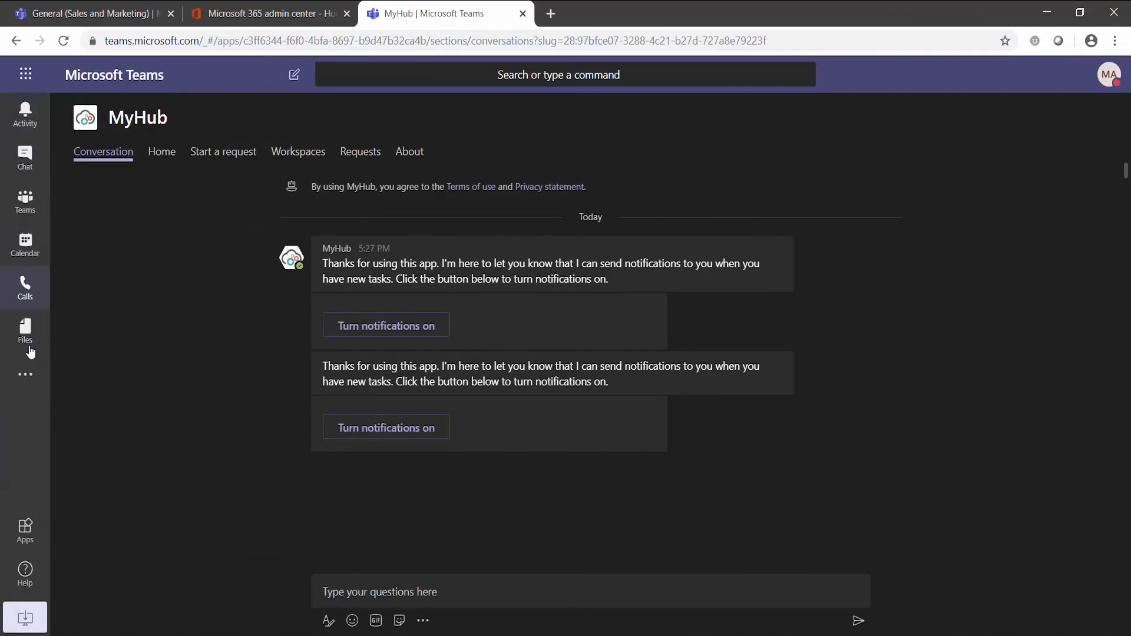